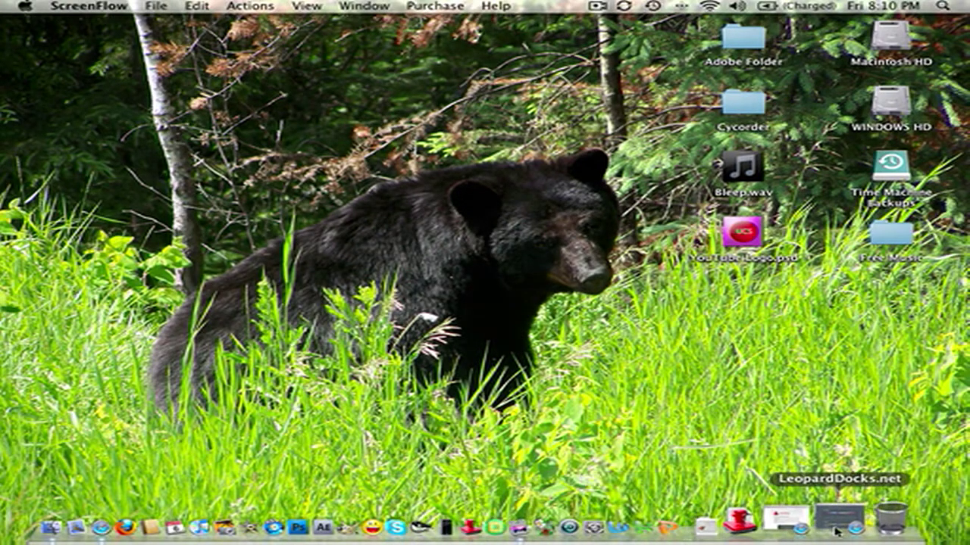
- Reopen the LeopardDocks.net page from the Dock and scroll through its dock styles
click(809, 520)
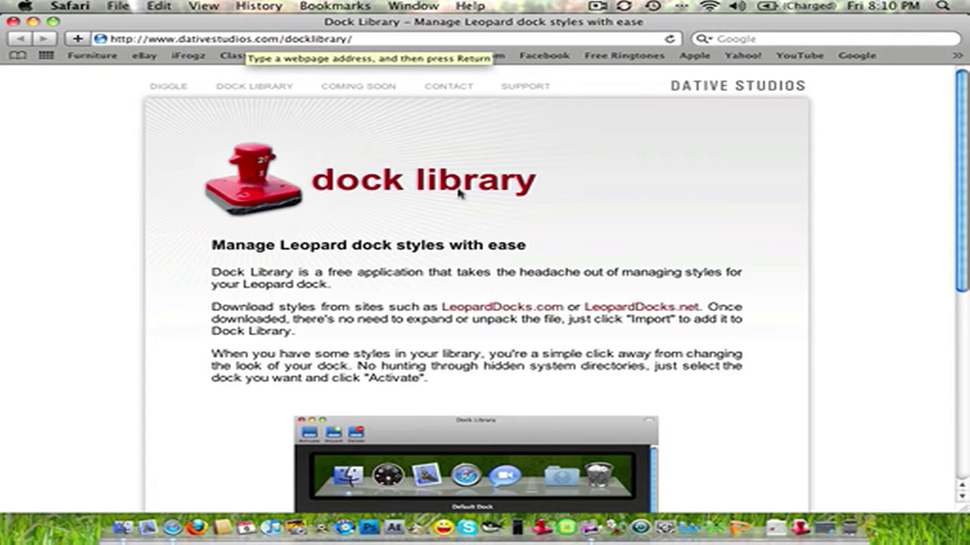
scroll(538, 242, down, 10)
scroll(595, 325, down, 2)
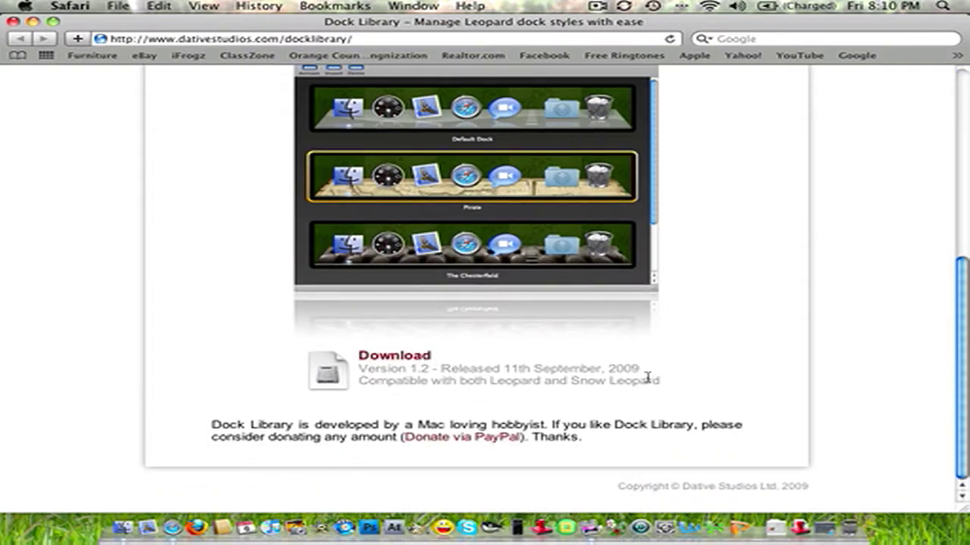
scroll(545, 338, up, 10)
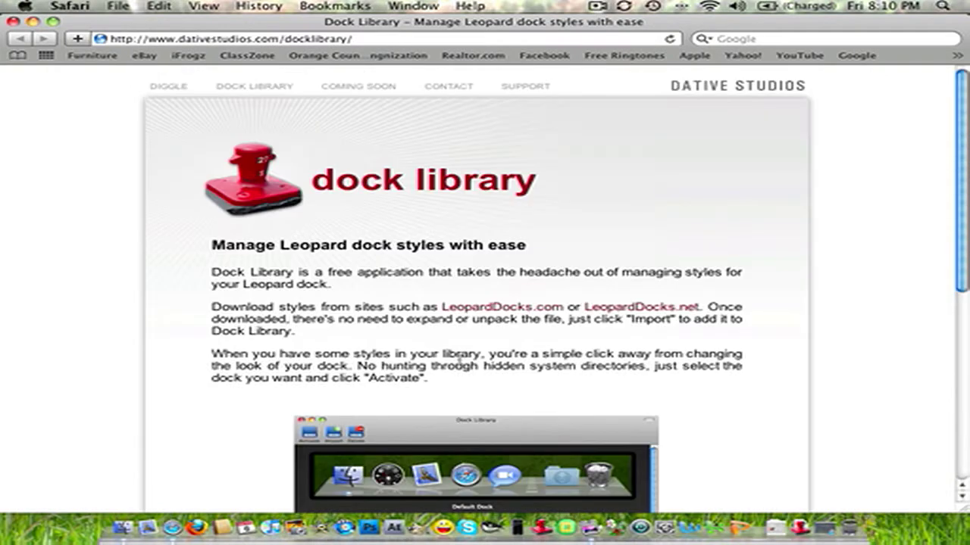
- Hide Safari and drag the Dock Library app out of the Downloads stack
click(31, 23)
click(802, 523)
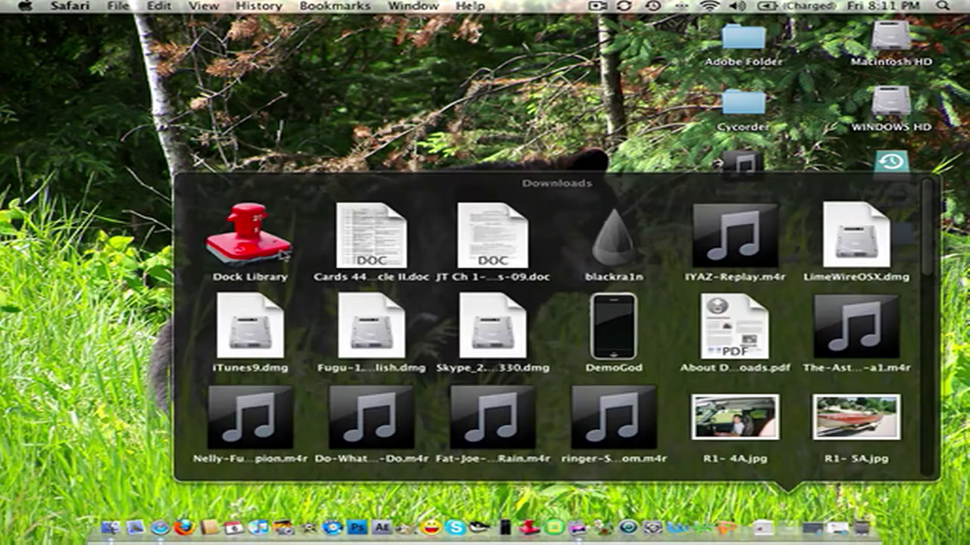
drag(243, 242, 531, 528)
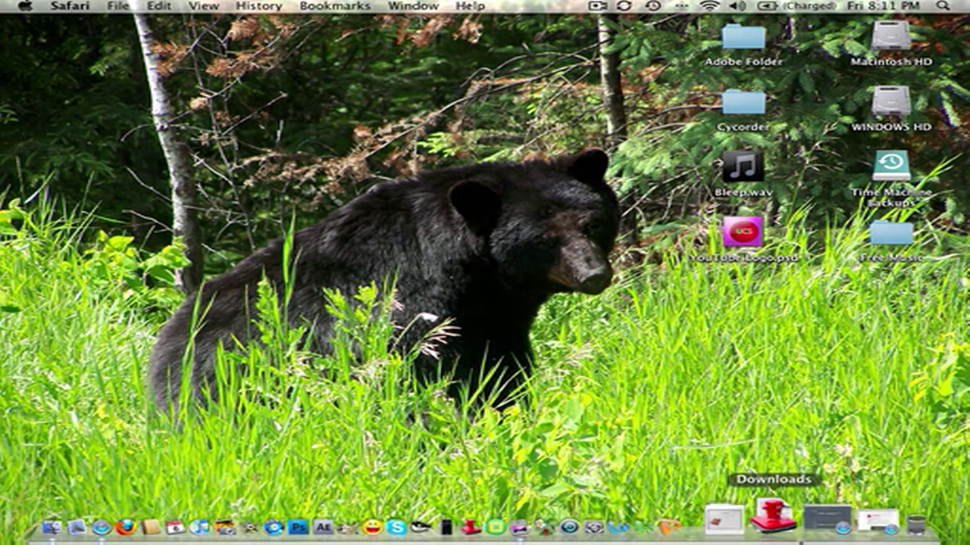
- Bring back the LeopardDocks.net page and scroll down to the Rainbow dock
click(807, 527)
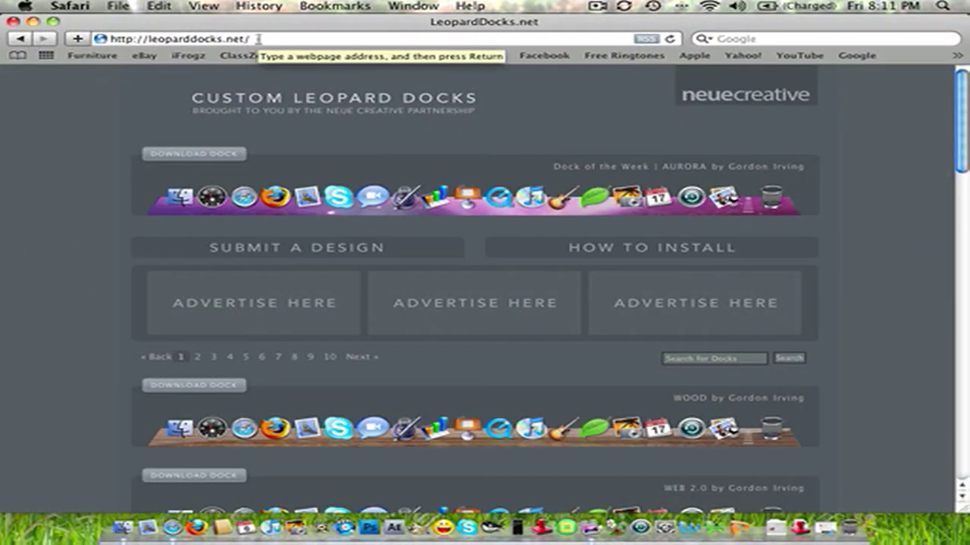
scroll(348, 246, down, 15)
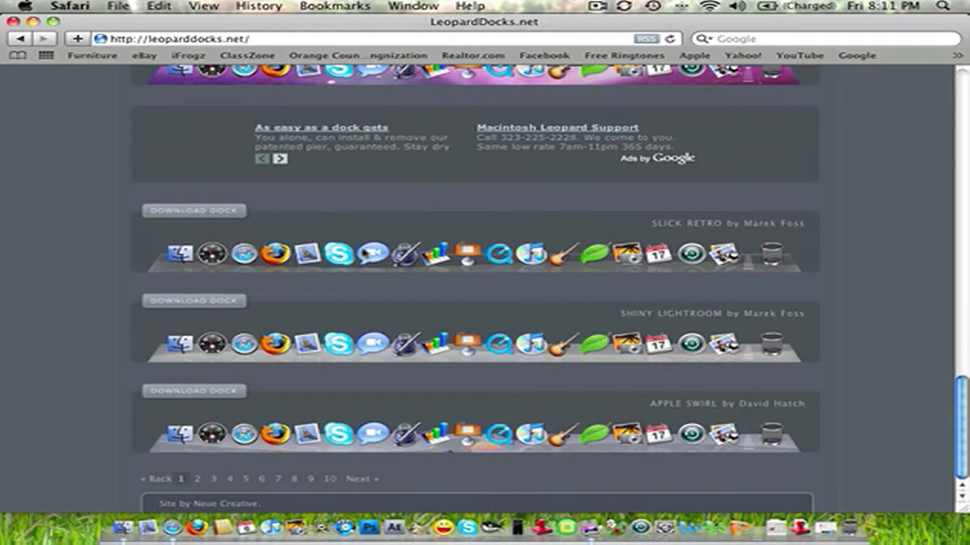
scroll(420, 318, up, 15)
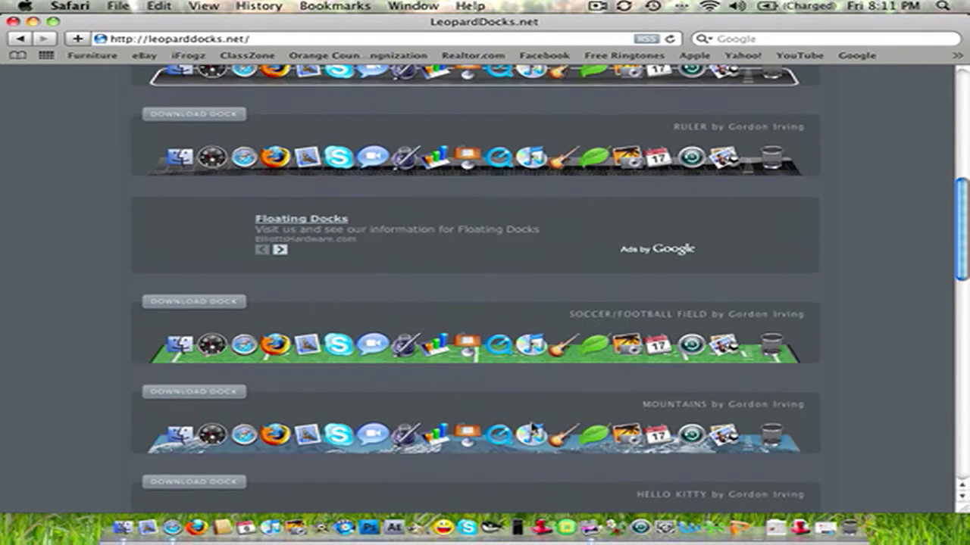
scroll(521, 434, down, 5)
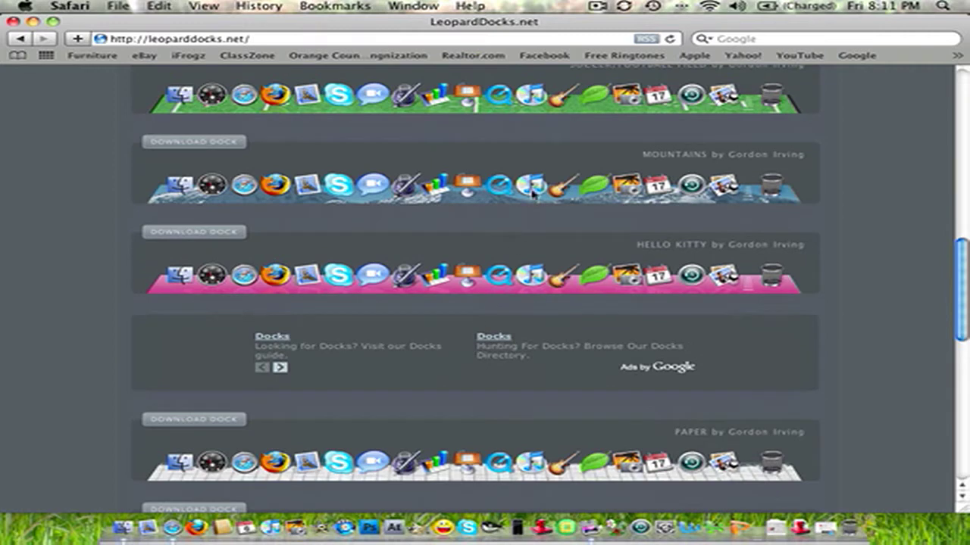
scroll(539, 192, down, 4)
scroll(543, 200, up, 1)
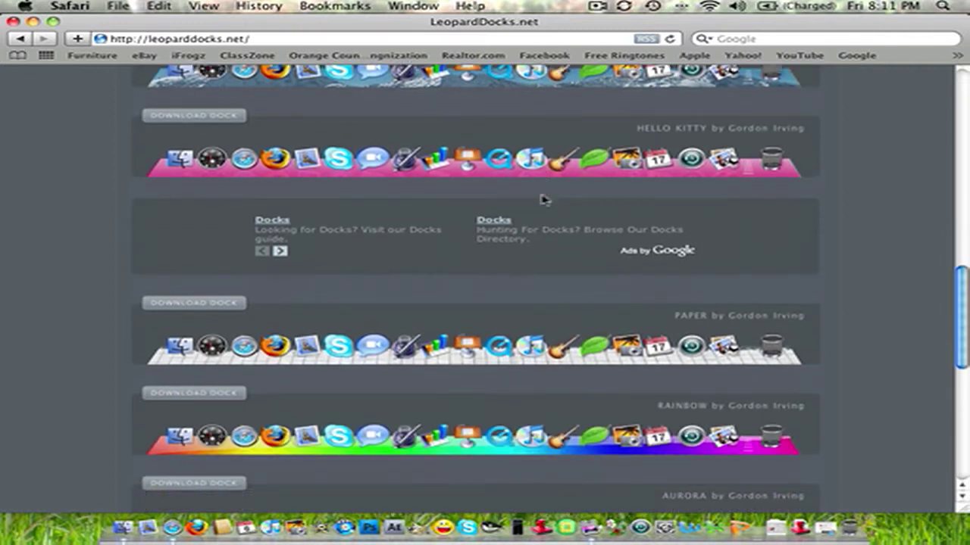
scroll(545, 174, down, 3)
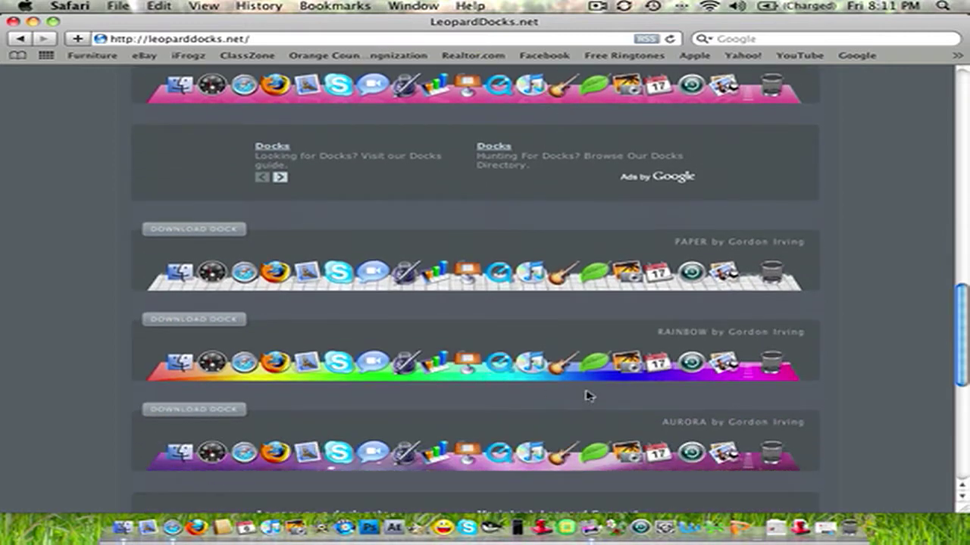
scroll(539, 390, down, 1)
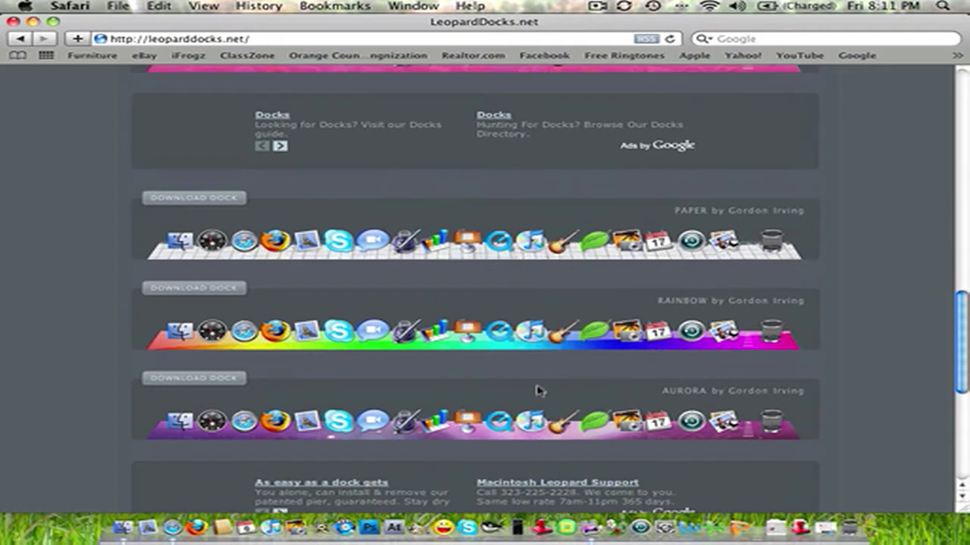
scroll(539, 390, down, 3)
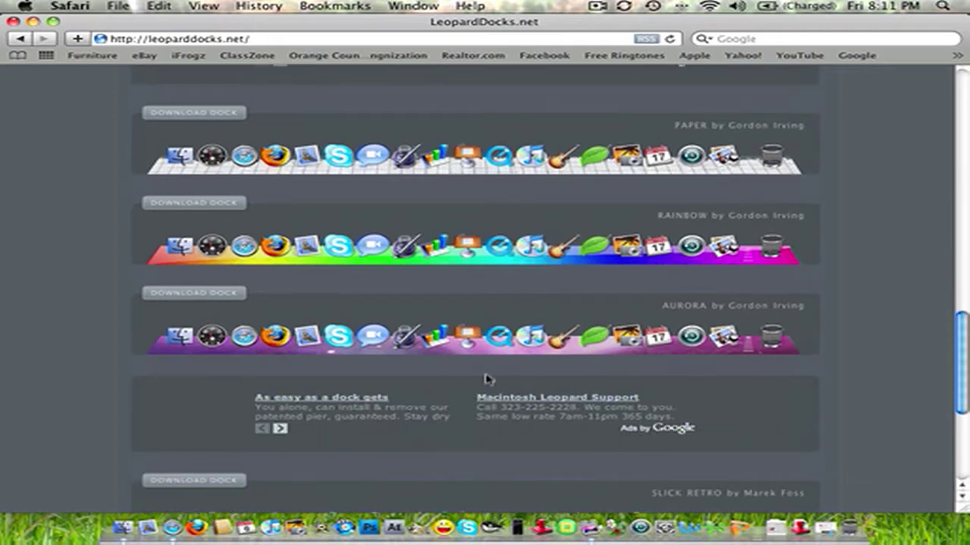
scroll(489, 385, up, 2)
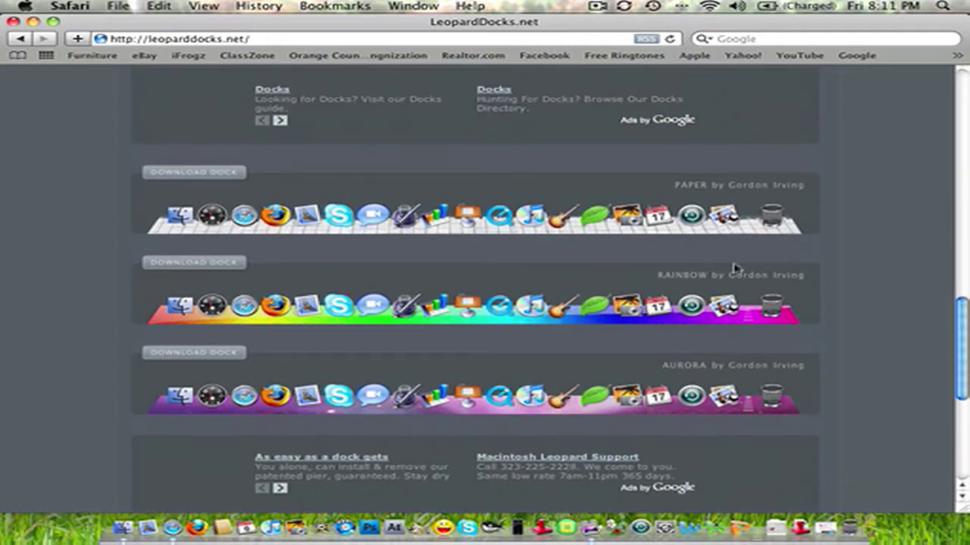
- Download the Rainbow dock and delete the 3dborder and colorburst entries from the downloads list
click(240, 264)
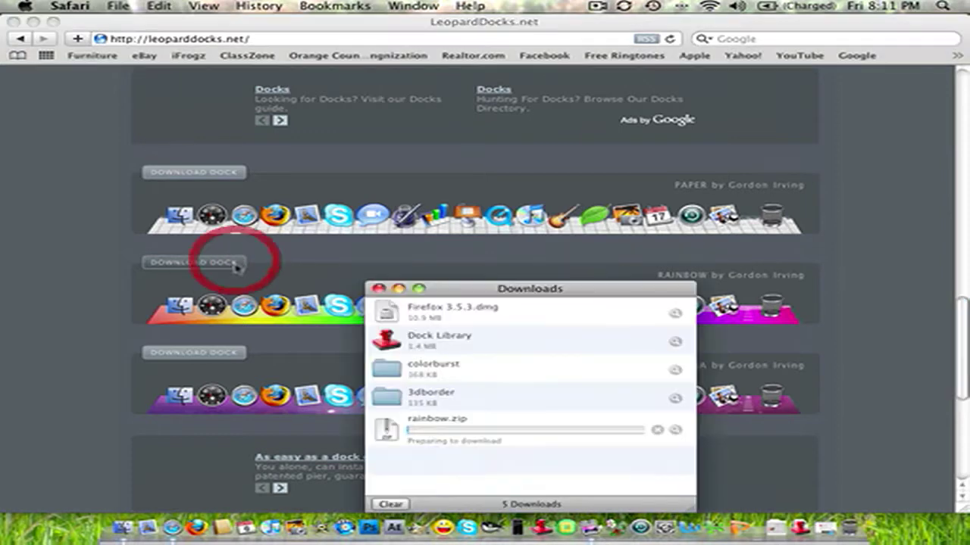
click(503, 405)
key(Delete)
click(497, 381)
key(Delete)
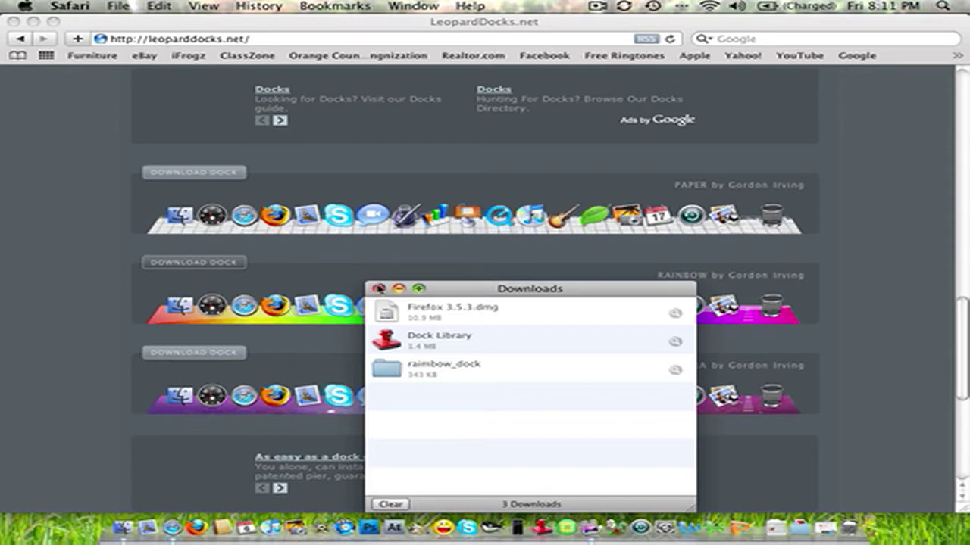
click(378, 289)
- Minimize Safari and place the raimbow_dock folder from Downloads beside the bear's face on the desktop
click(34, 22)
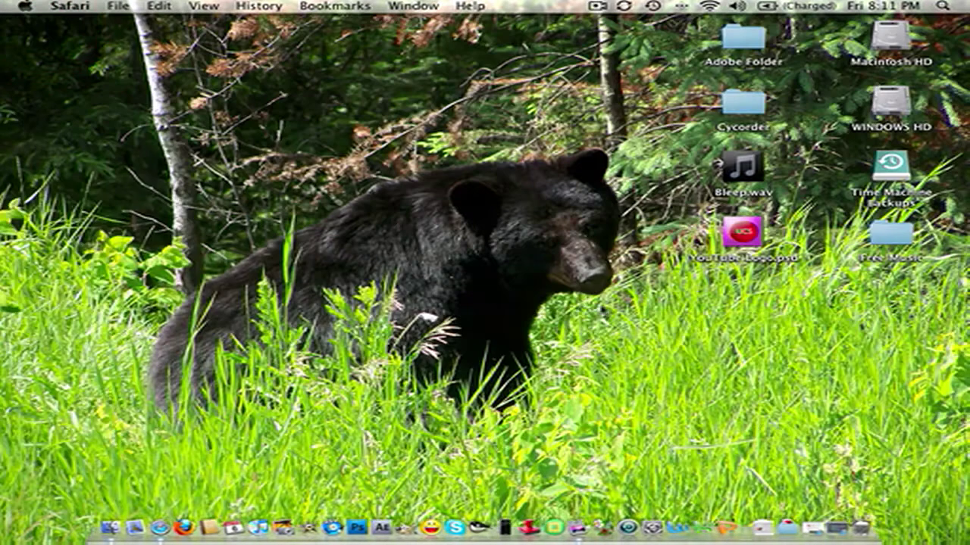
click(796, 528)
drag(245, 228, 677, 362)
click(618, 390)
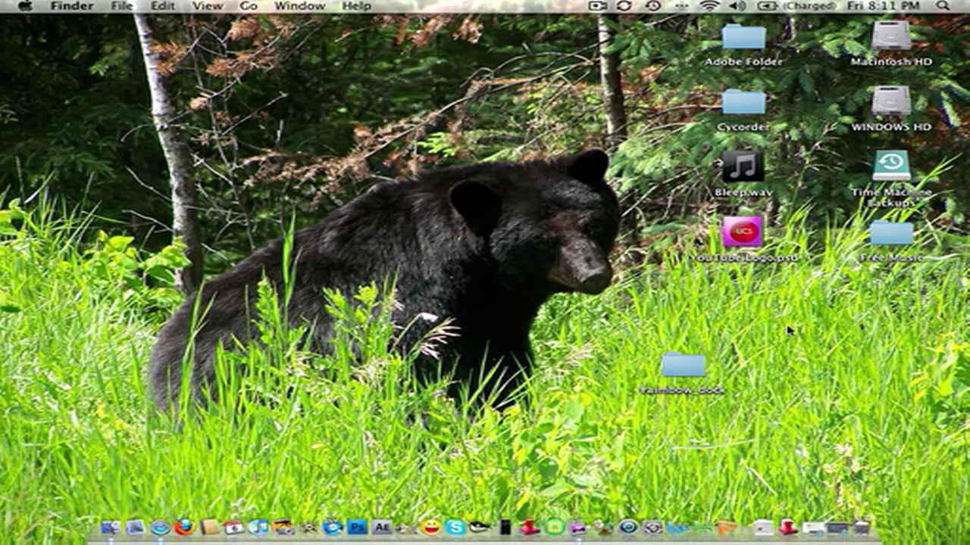
drag(684, 374, 591, 240)
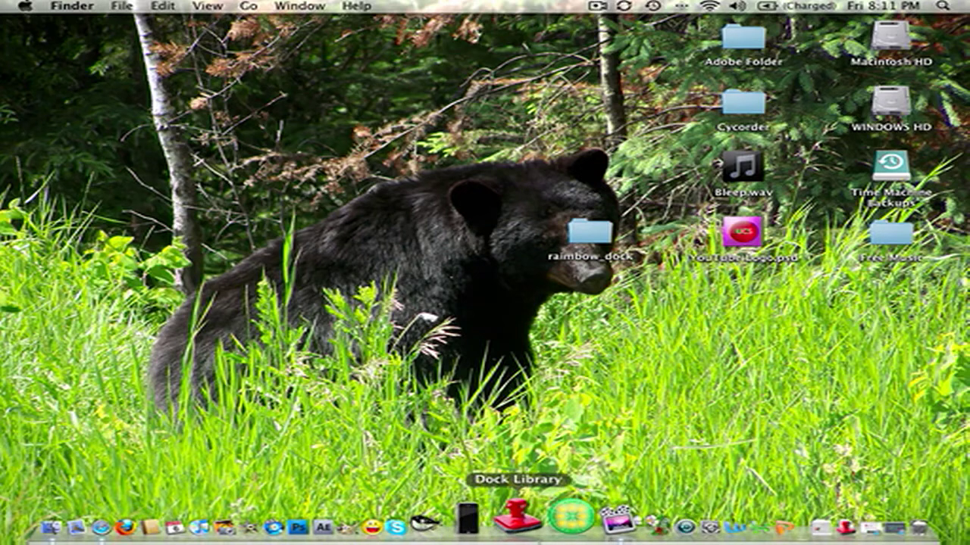
- Launch Dock Library, allow automatic update checks, then enlarge and reposition its style-list window
click(517, 515)
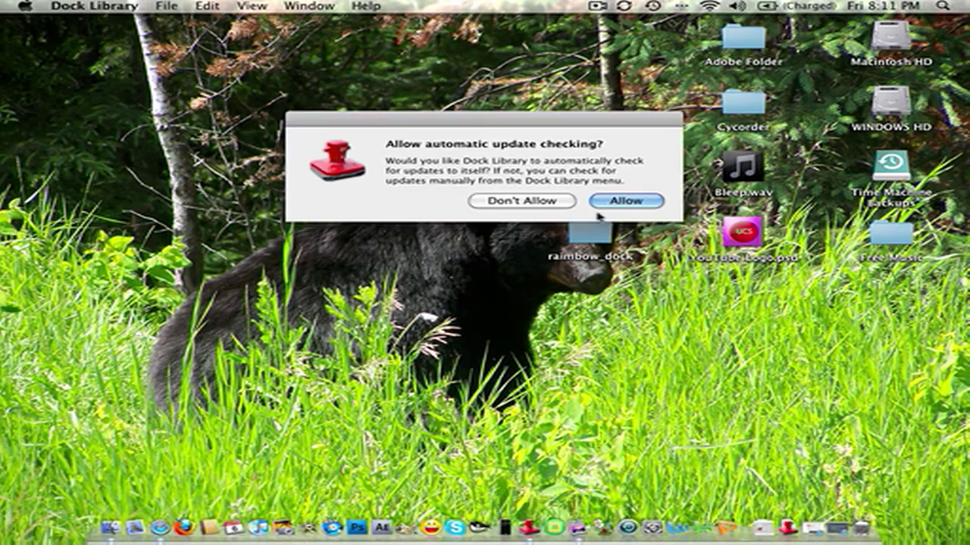
click(616, 201)
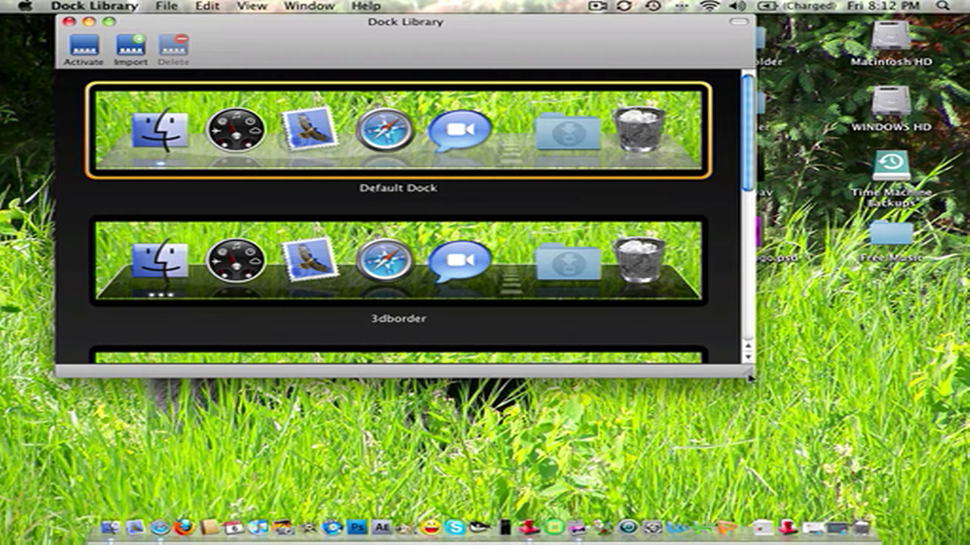
drag(750, 374, 882, 469)
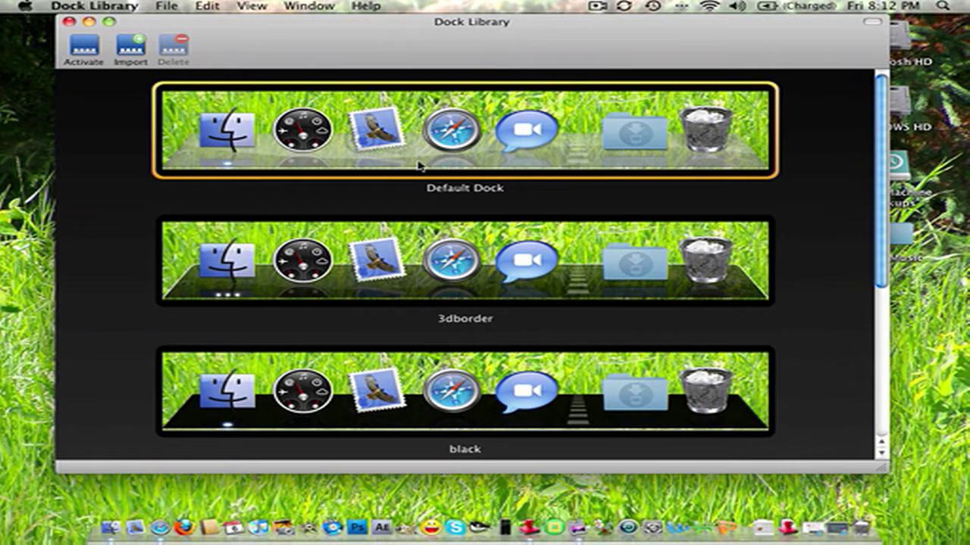
scroll(568, 220, down, 3)
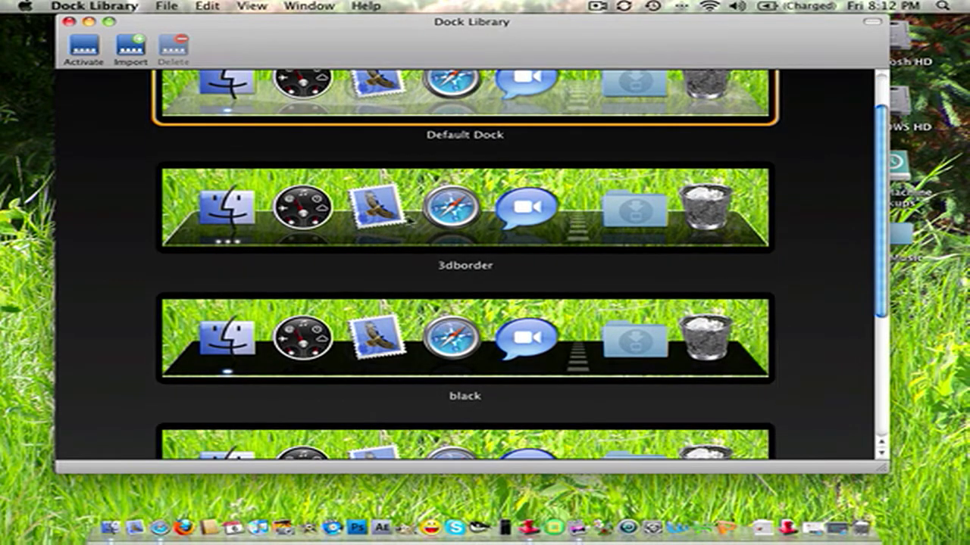
scroll(492, 220, down, 4)
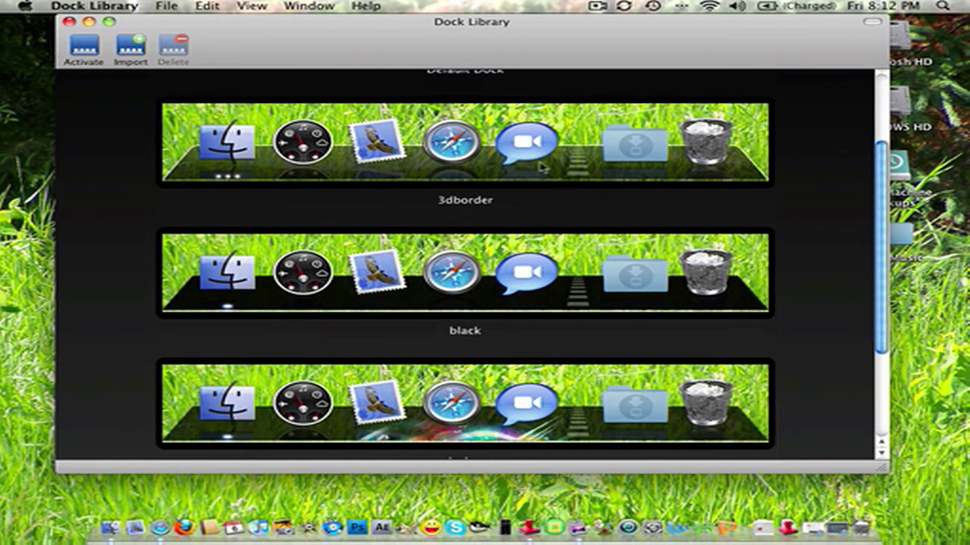
scroll(574, 339, down, 8)
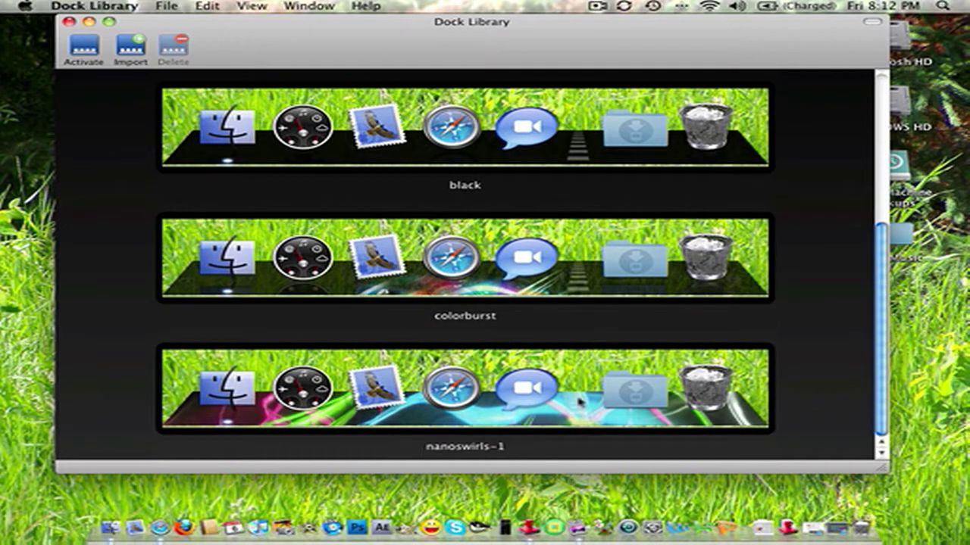
scroll(580, 402, up, 15)
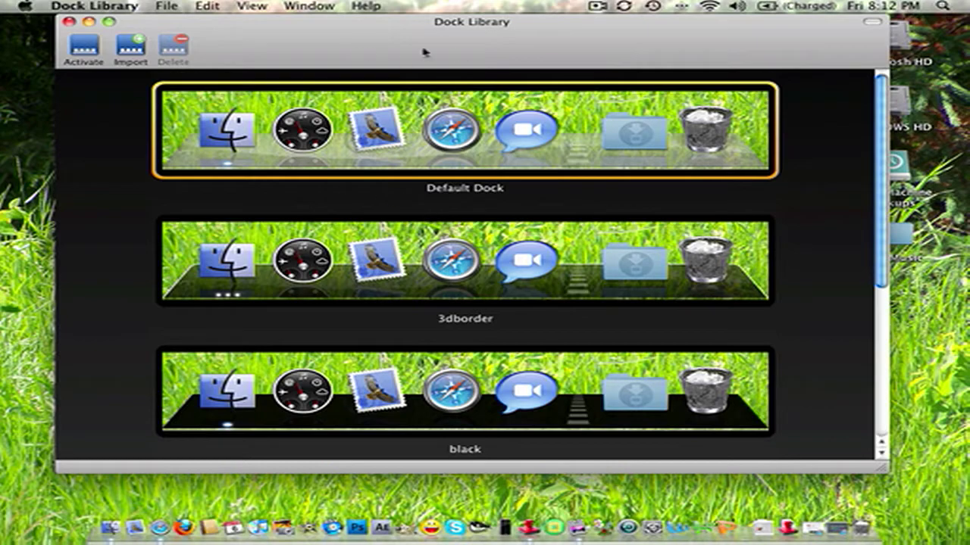
drag(489, 39, 493, 3)
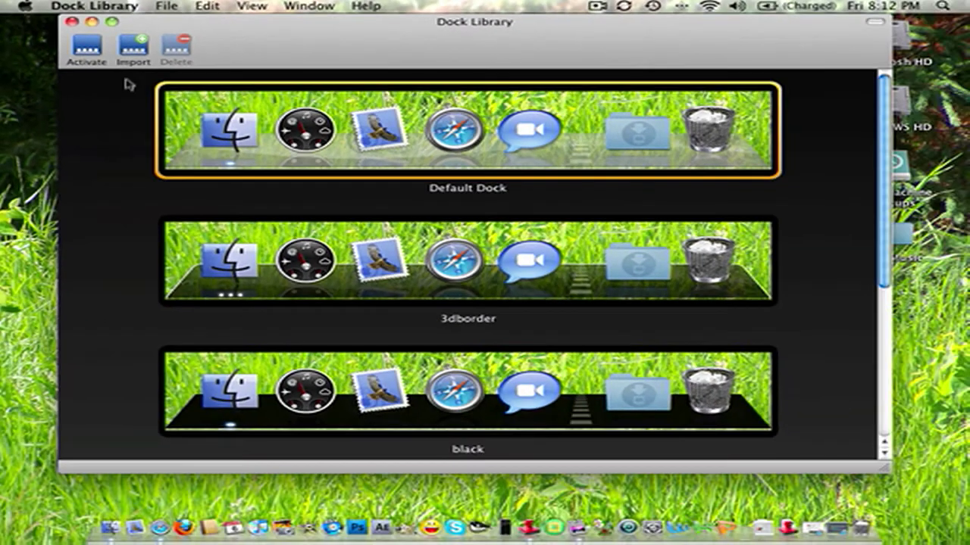
- Import the raimbow_dock folder from the Desktop into Dock Library
click(132, 47)
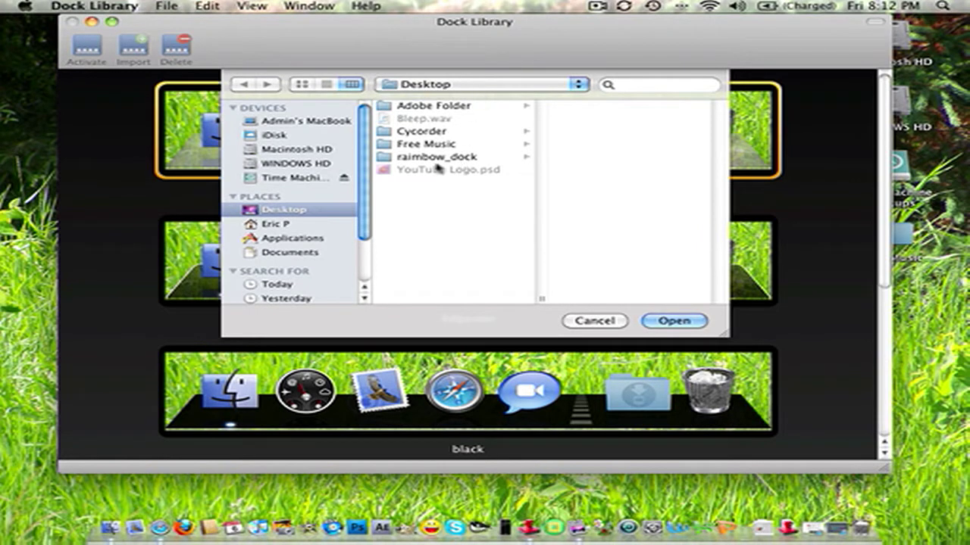
click(297, 253)
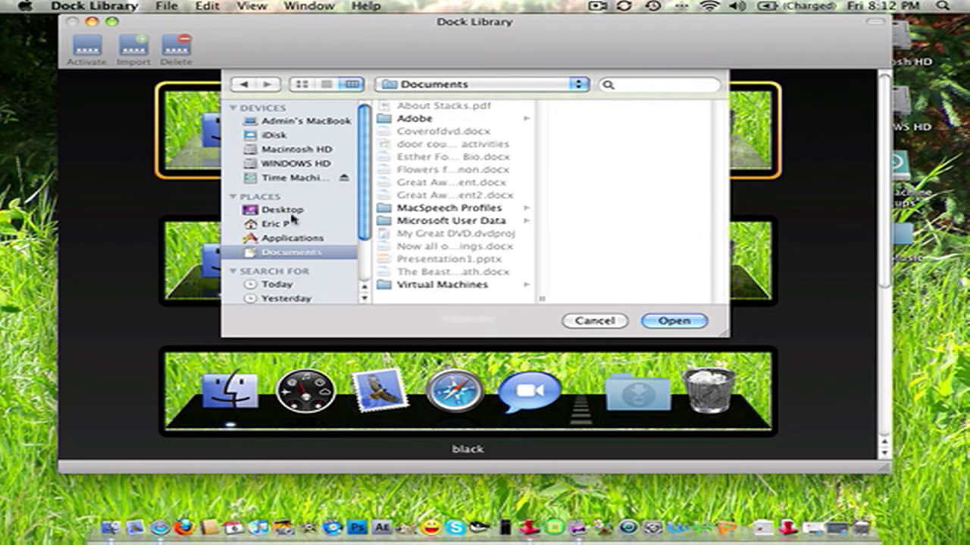
click(292, 212)
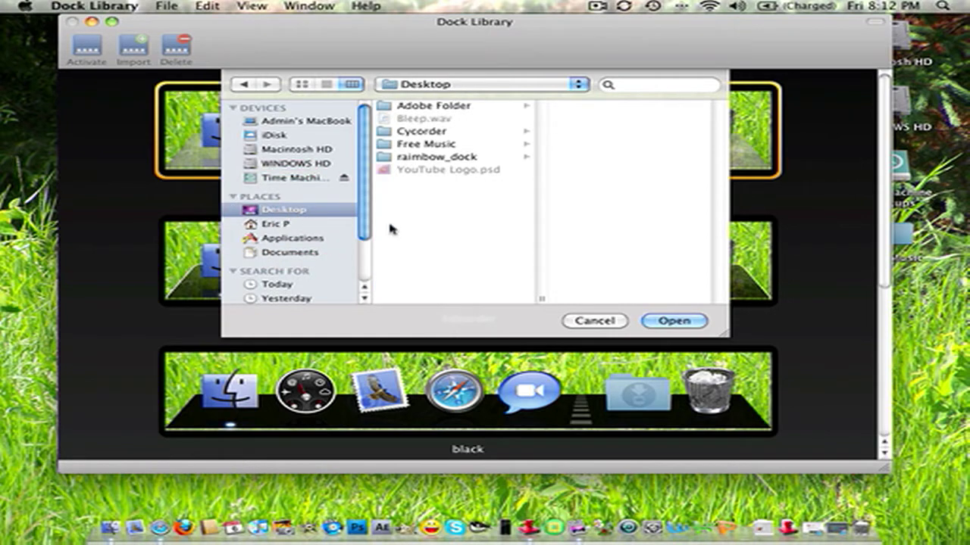
click(426, 156)
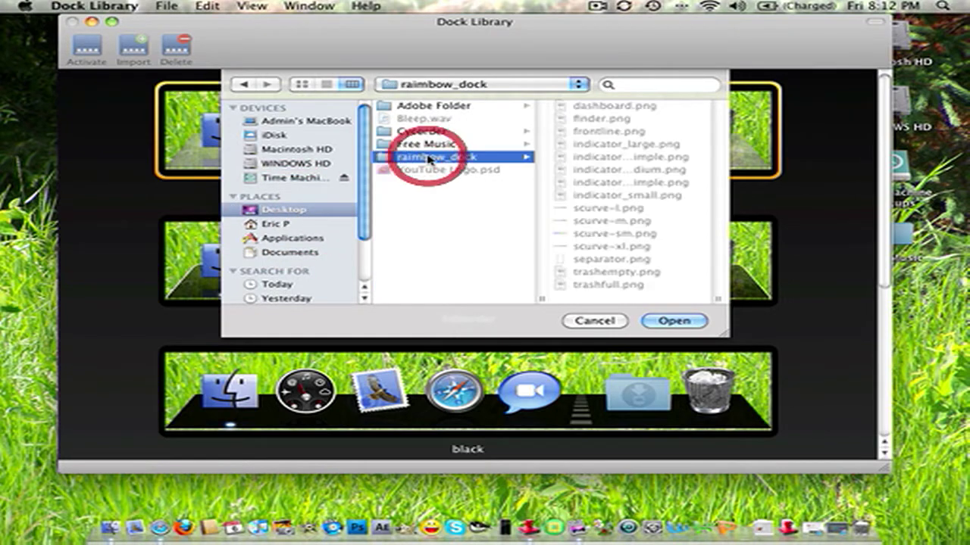
click(685, 325)
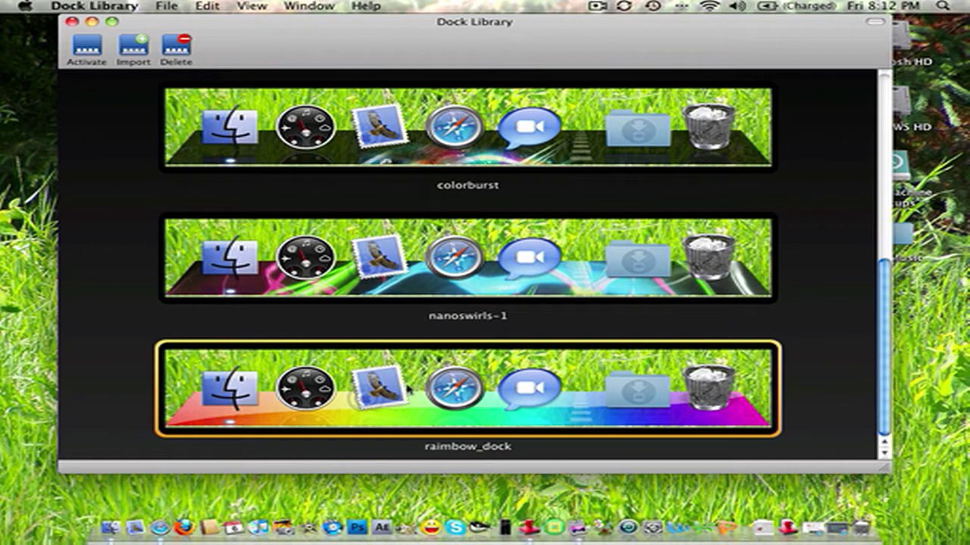
- Browse the style list and select the colorburst style
scroll(407, 389, up, 10)
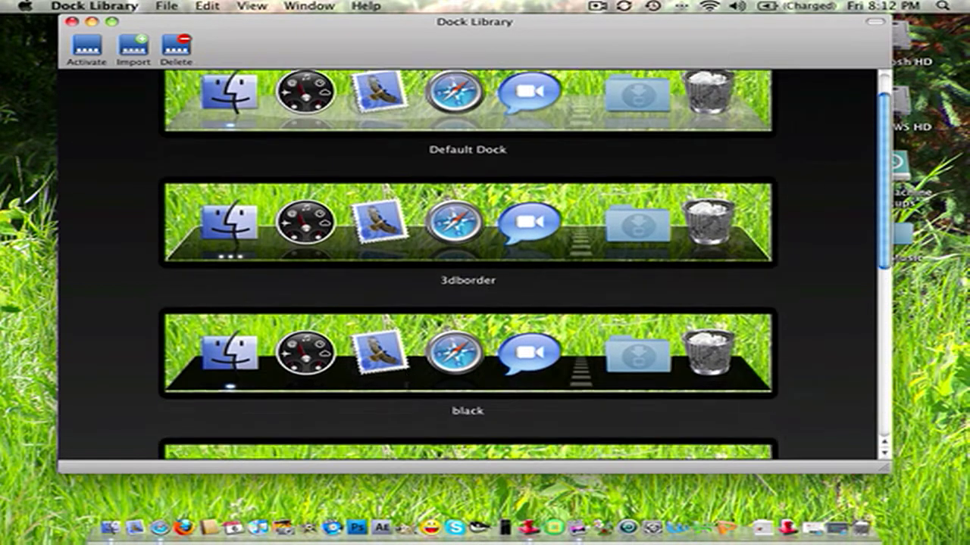
scroll(407, 388, down, 6)
scroll(428, 343, down, 3)
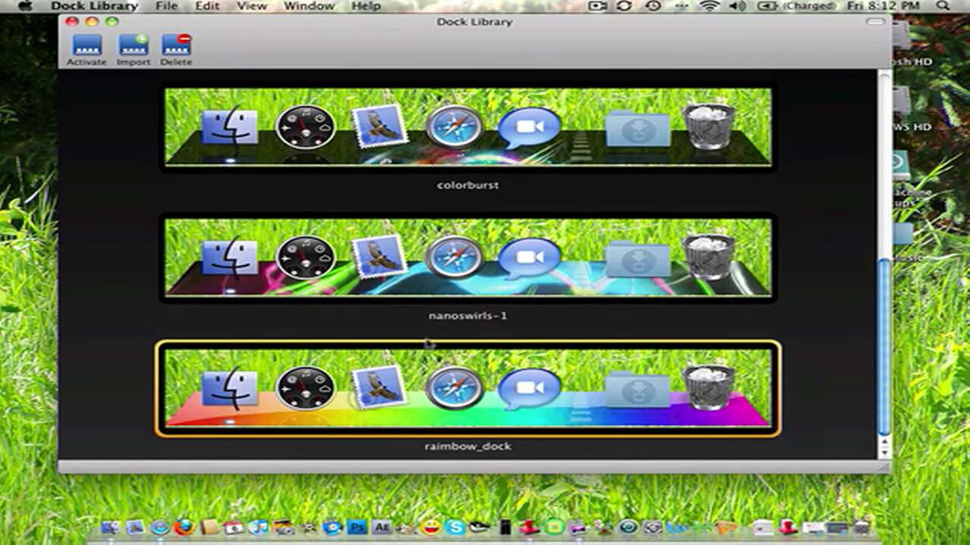
scroll(512, 386, up, 4)
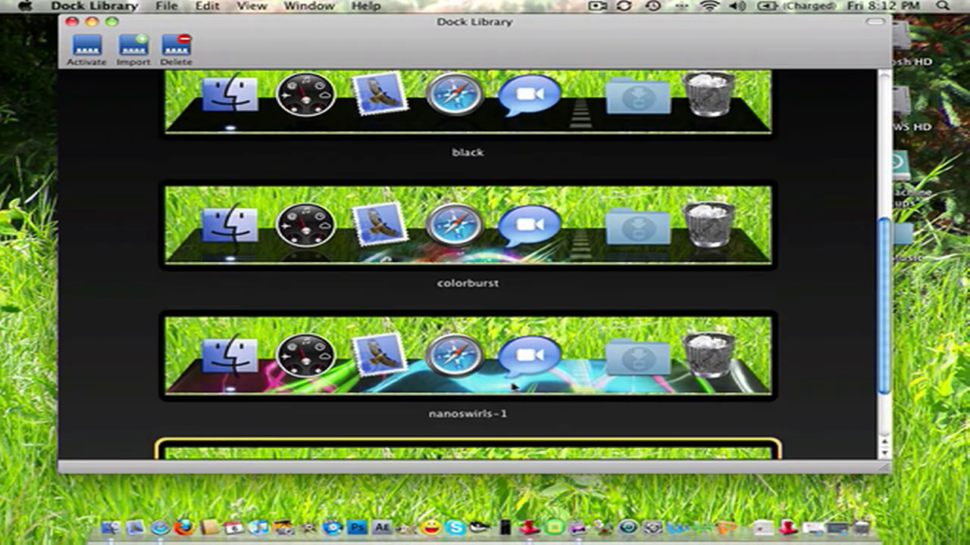
scroll(512, 386, up, 1)
scroll(512, 386, up, 2)
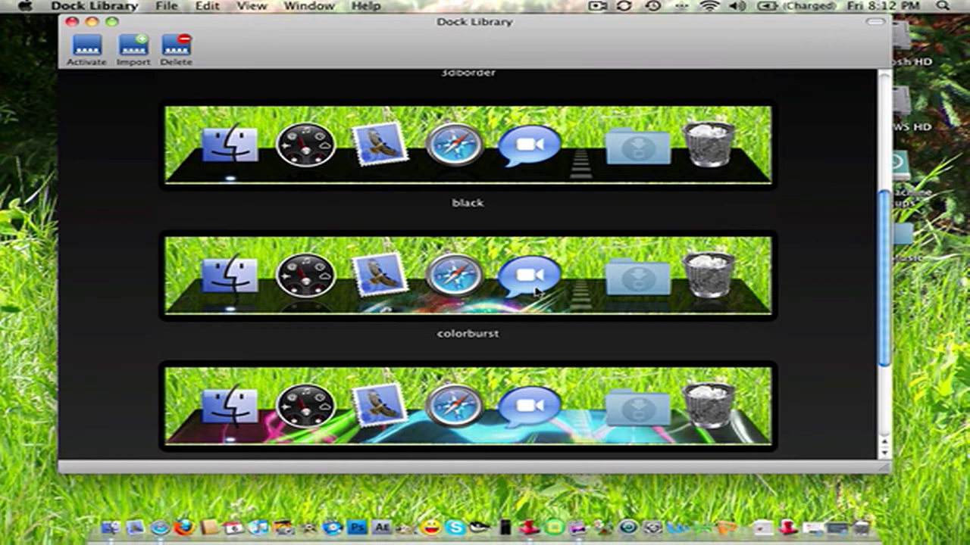
scroll(542, 328, down, 1)
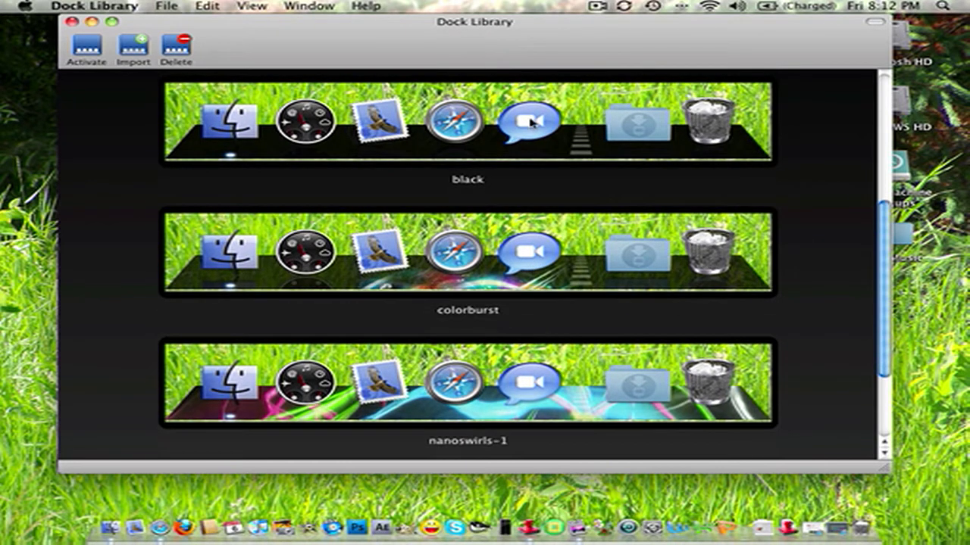
click(567, 250)
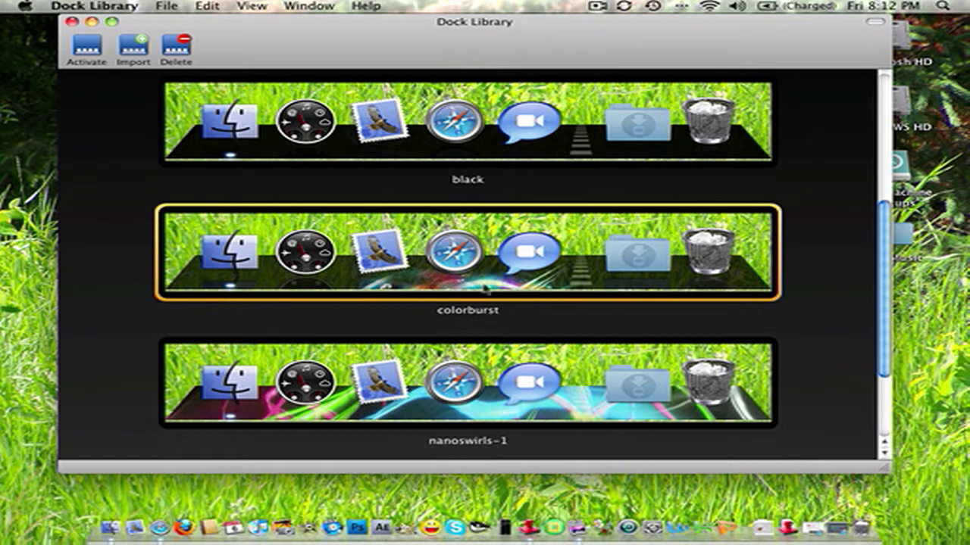
scroll(547, 313, up, 10)
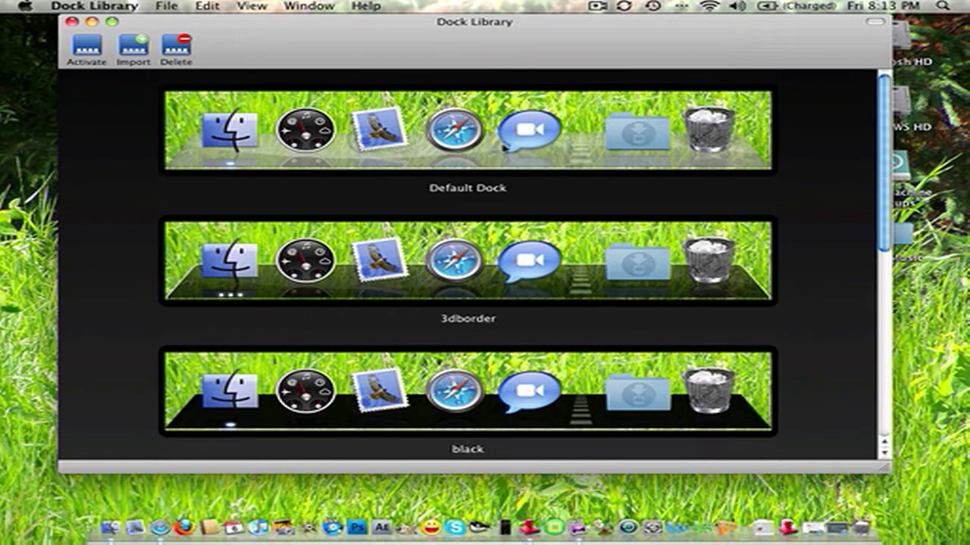
click(503, 148)
scroll(513, 156, down, 10)
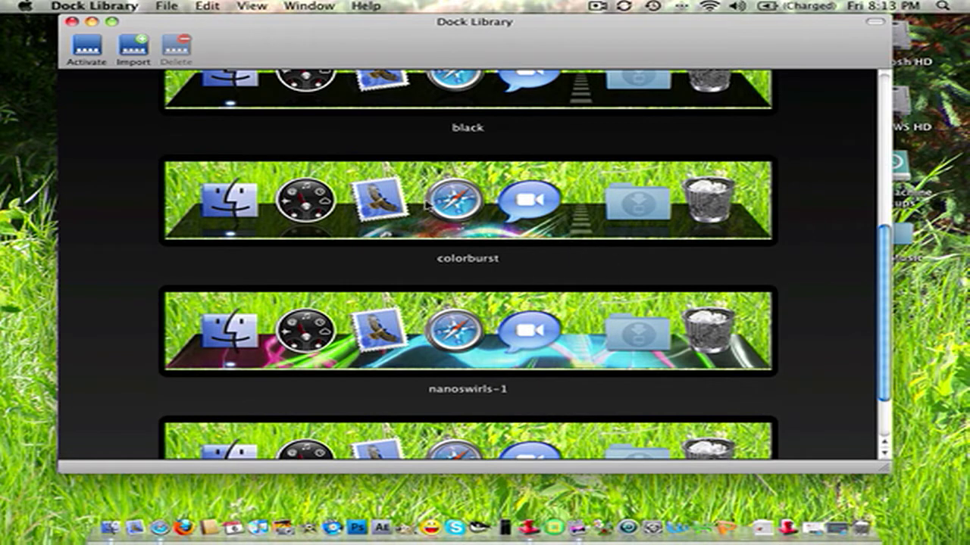
click(439, 198)
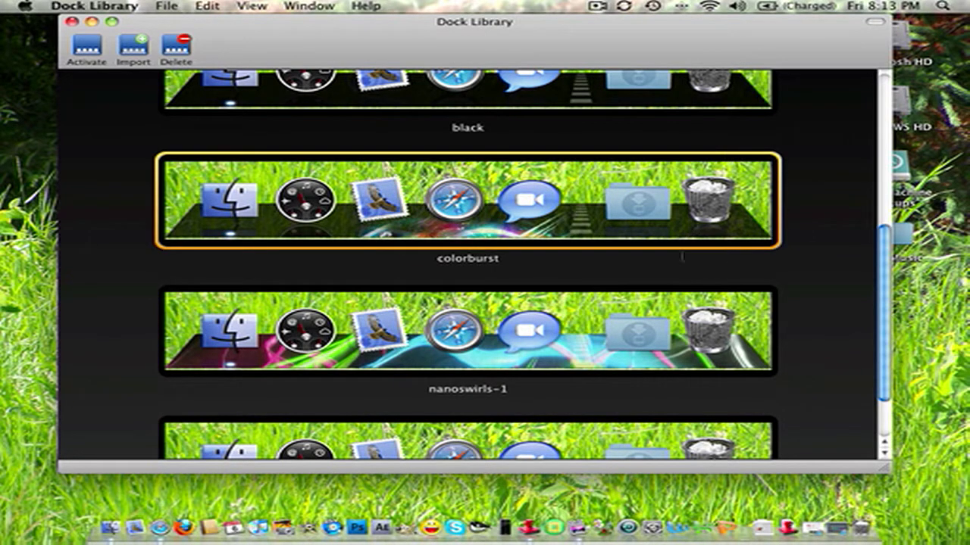
- Activate colorburst, authorizing the change with the account password
click(78, 56)
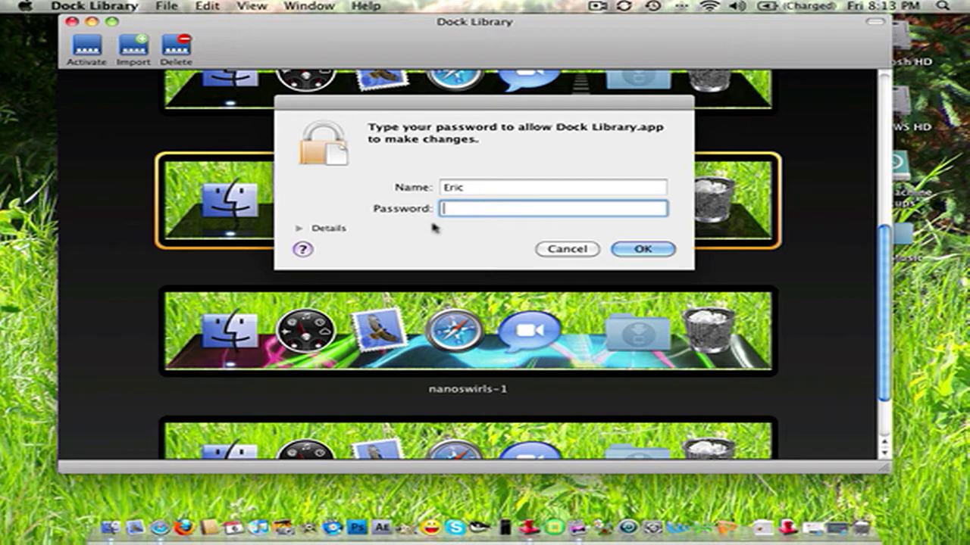
text(••••••••••)
click(642, 249)
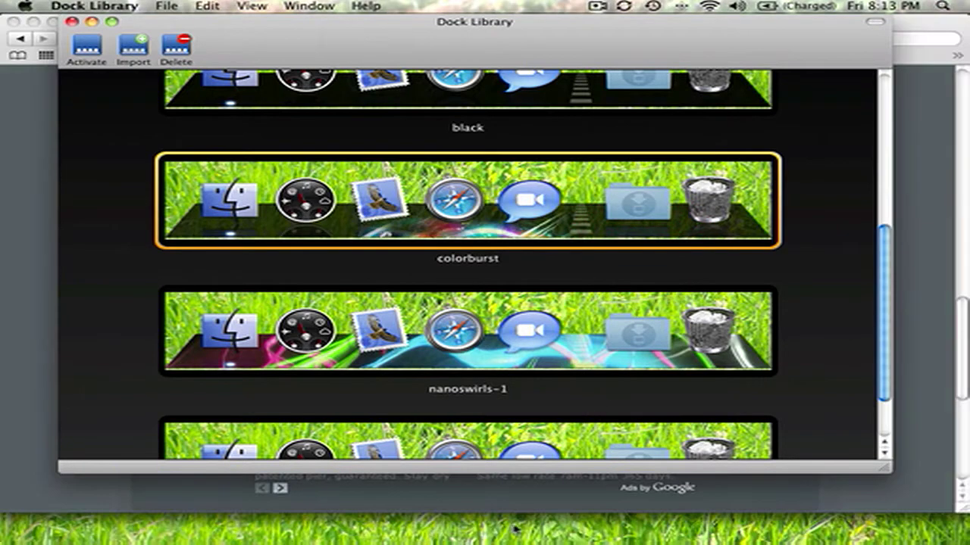
- Minimize both Safari windows and bring Dock Library back to the front
click(19, 88)
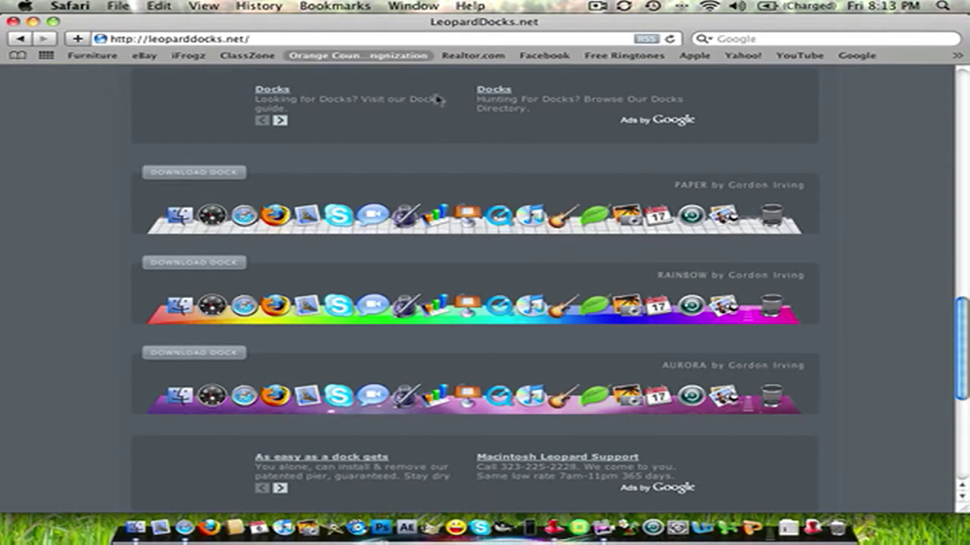
click(32, 21)
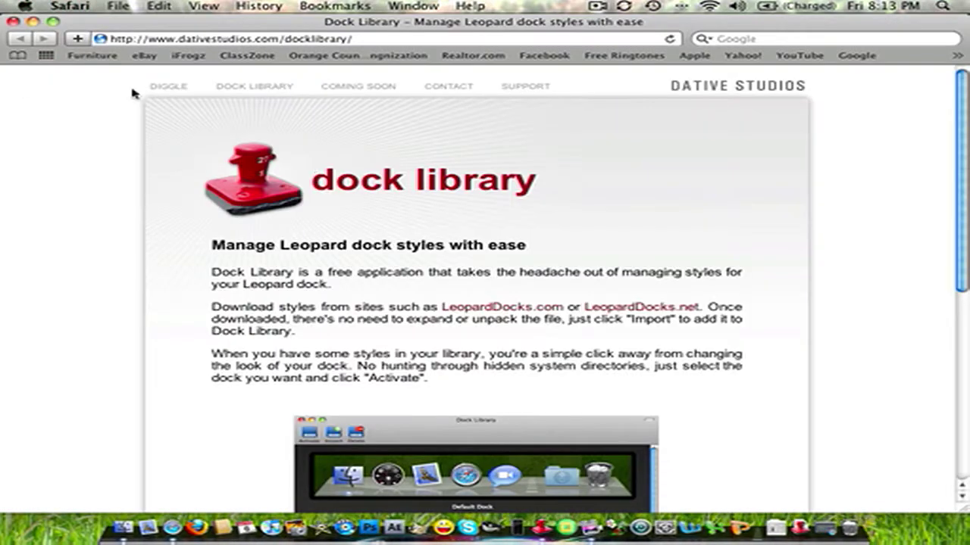
click(33, 22)
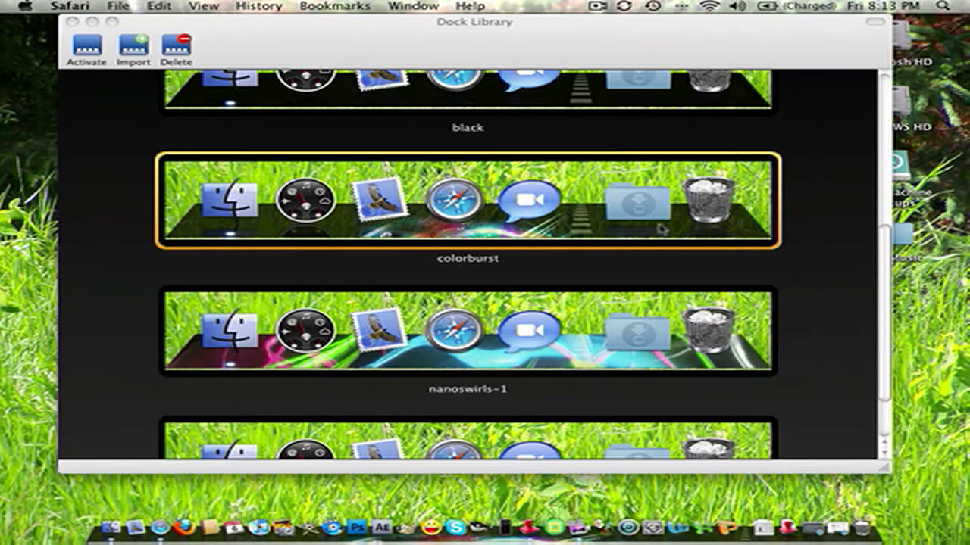
click(494, 42)
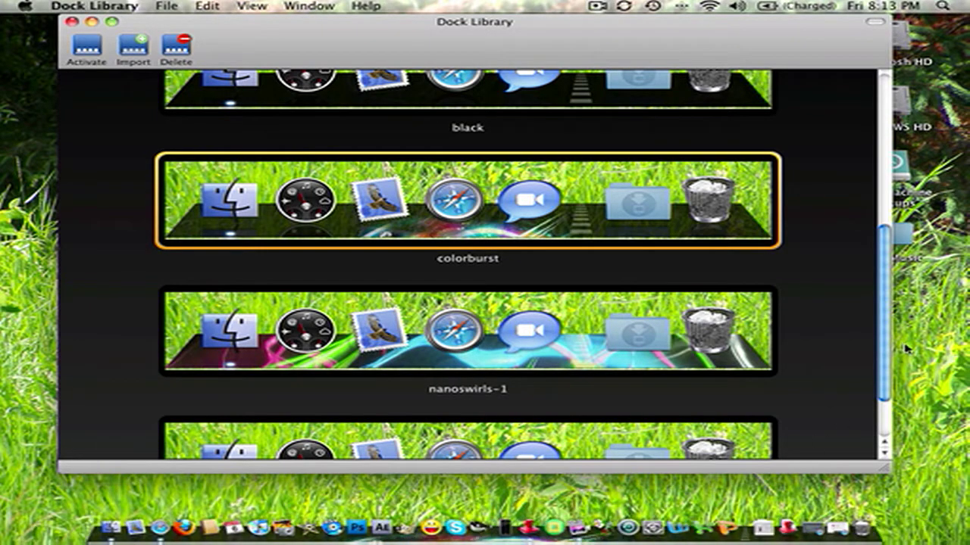
- Activate the Default Dock style and minimize the Safari window that reappears
scroll(736, 275, up, 10)
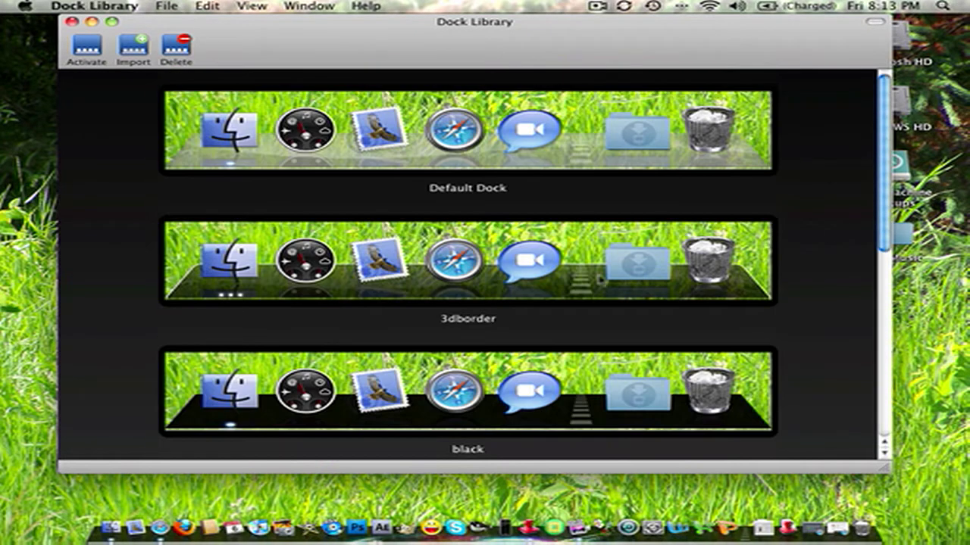
click(459, 140)
click(456, 225)
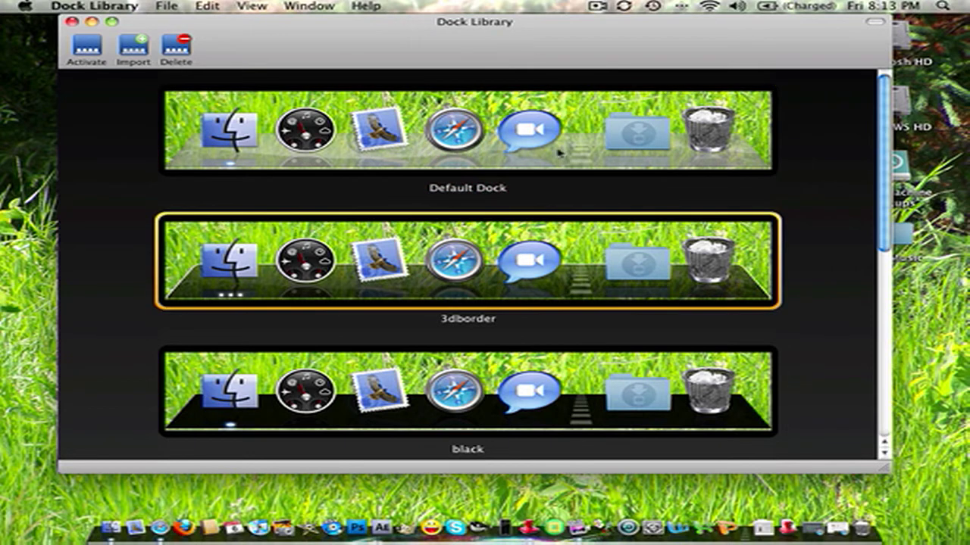
click(704, 151)
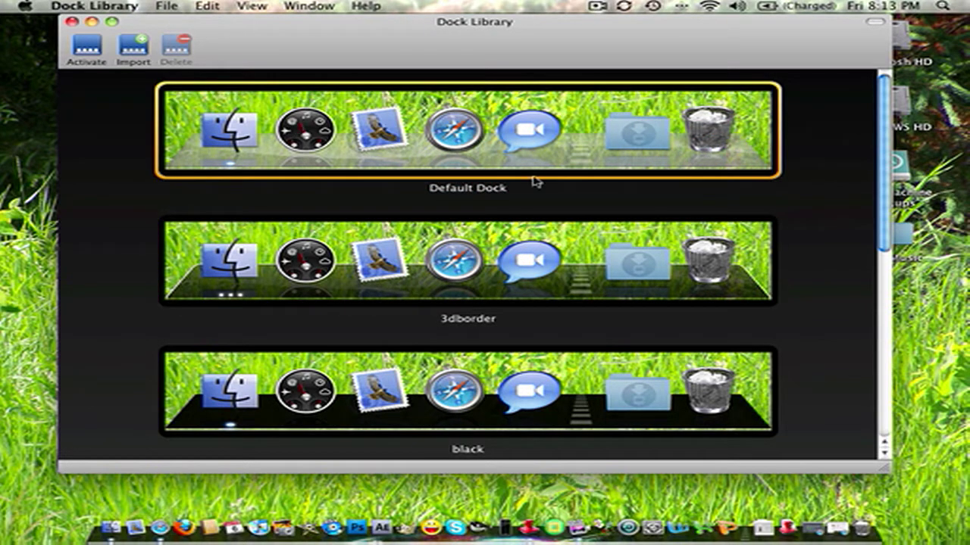
click(87, 50)
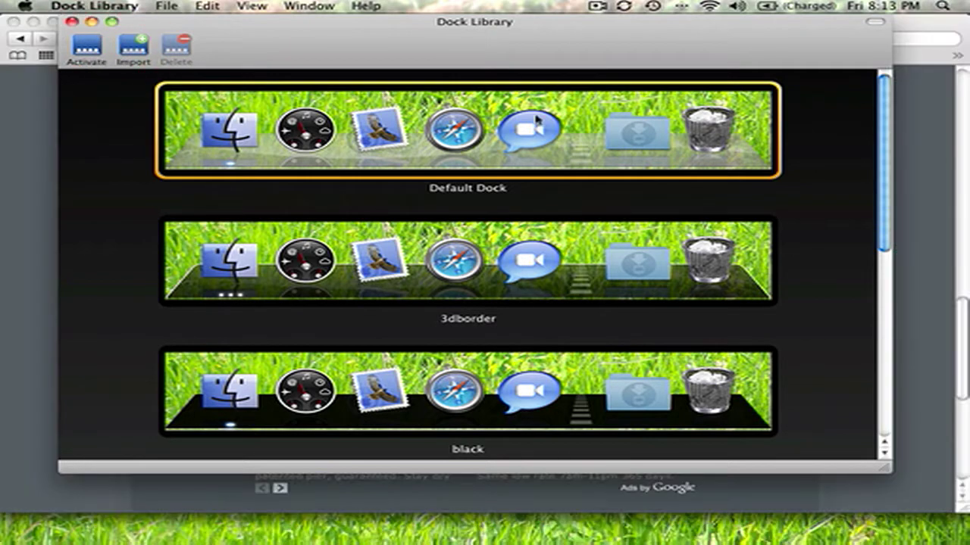
click(34, 22)
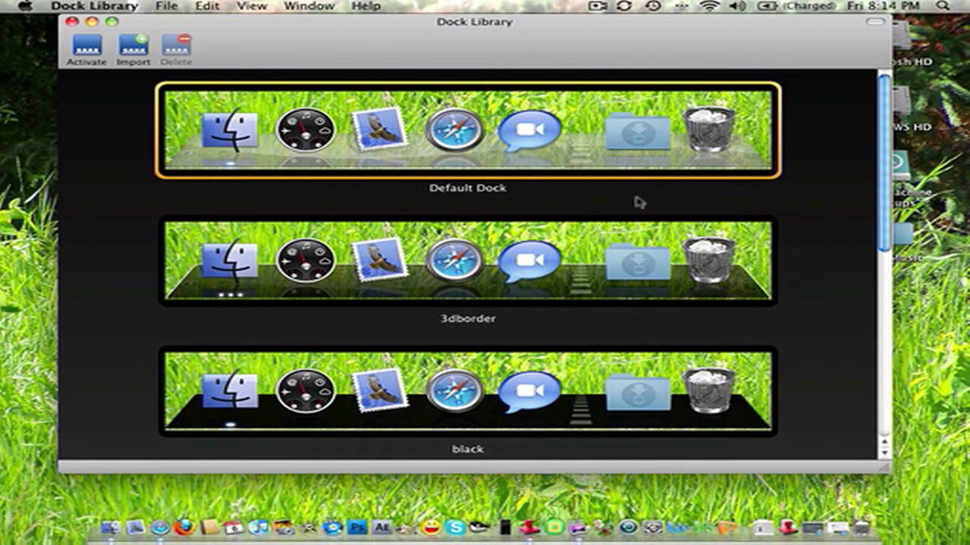
- Activate the 3dborder style and minimize the Safari window behind the library
scroll(708, 201, down, 4)
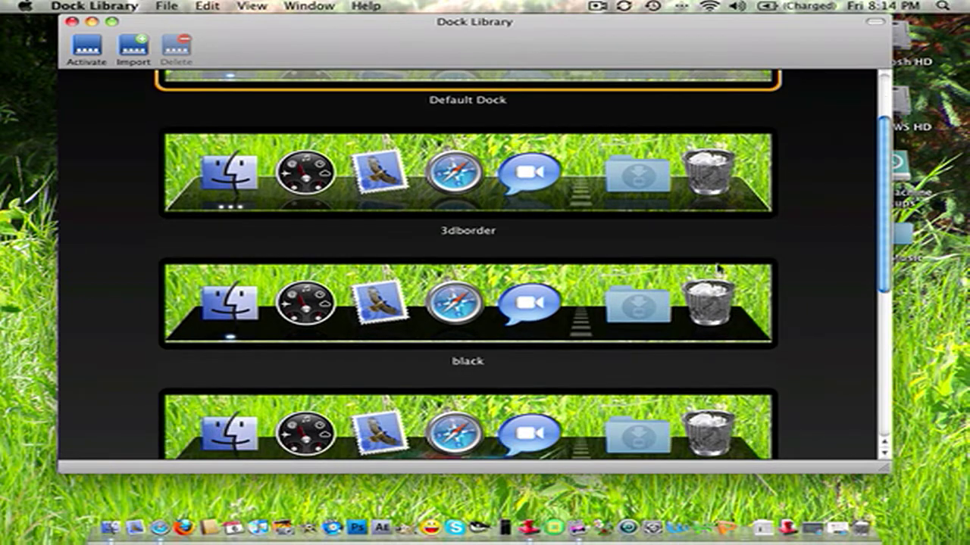
scroll(591, 238, down, 1)
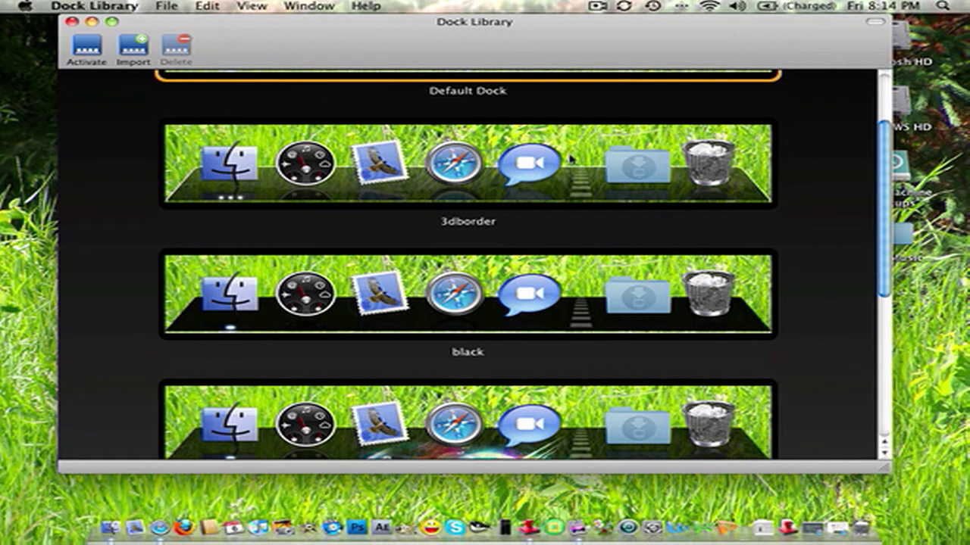
scroll(569, 158, down, 8)
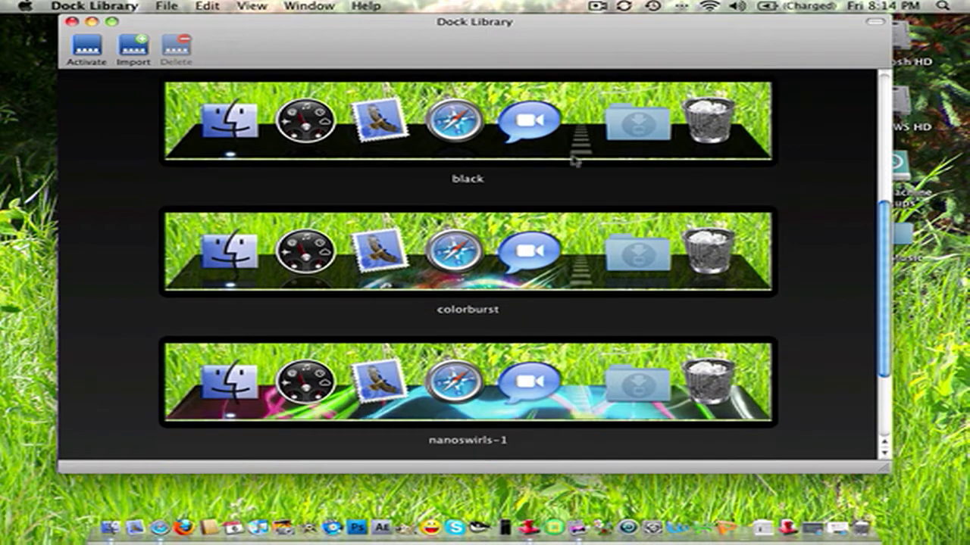
scroll(574, 158, down, 6)
scroll(574, 158, up, 6)
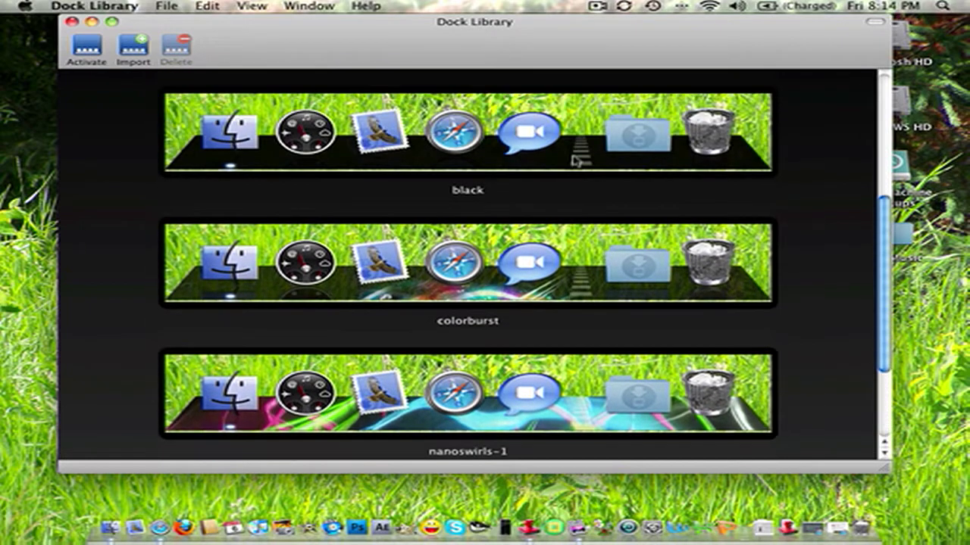
scroll(574, 158, up, 8)
click(600, 187)
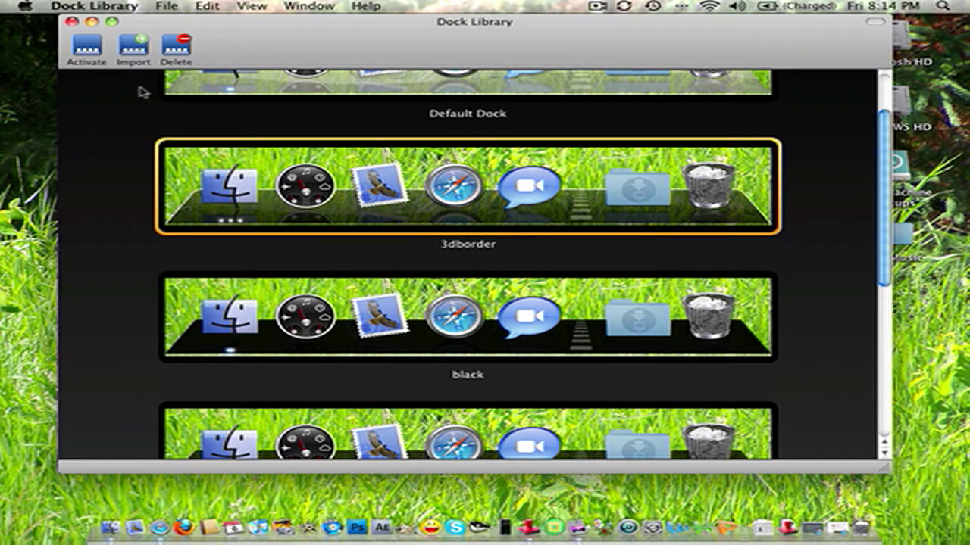
click(88, 50)
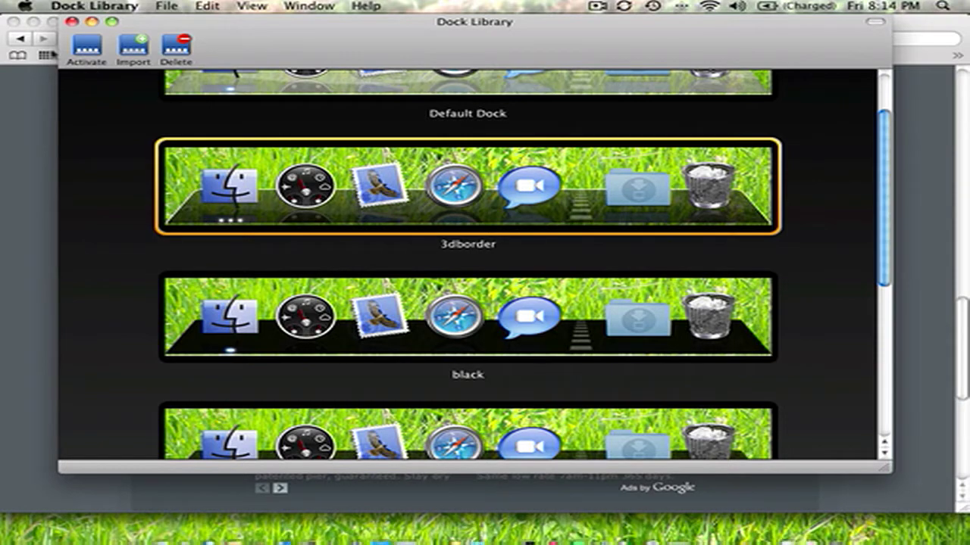
click(33, 22)
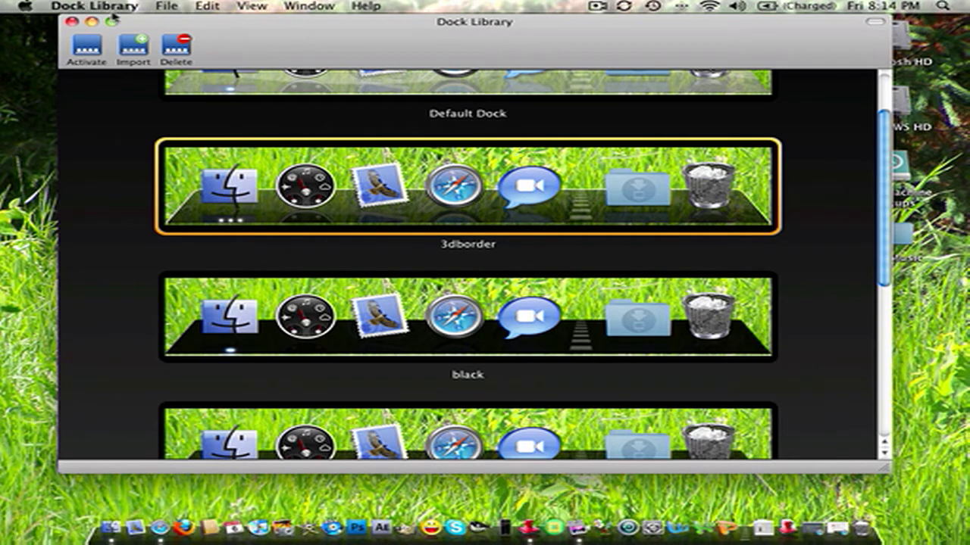
- Quit Dock Library with Cmd+Q and drag the raimbow_dock folder to the Trash
key(super+q)
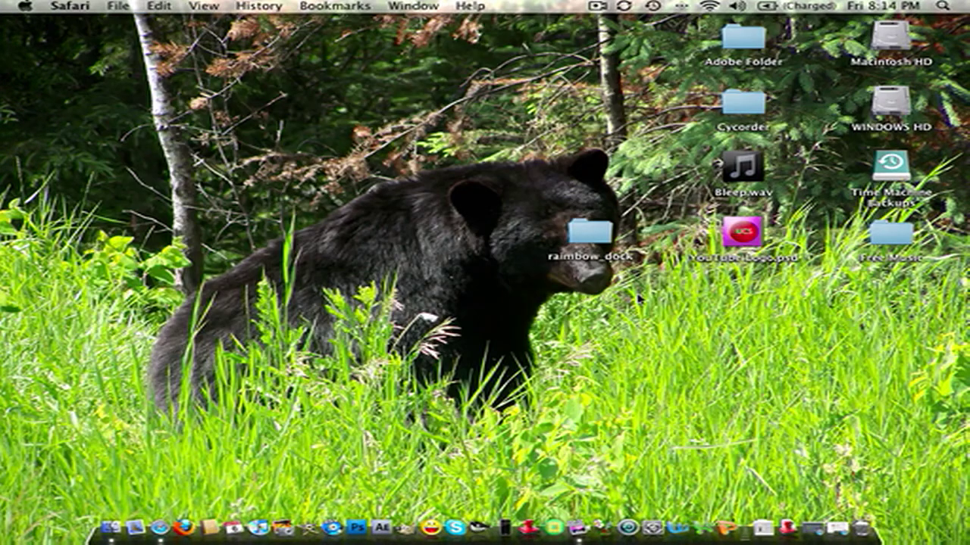
drag(598, 235, 766, 396)
click(755, 392)
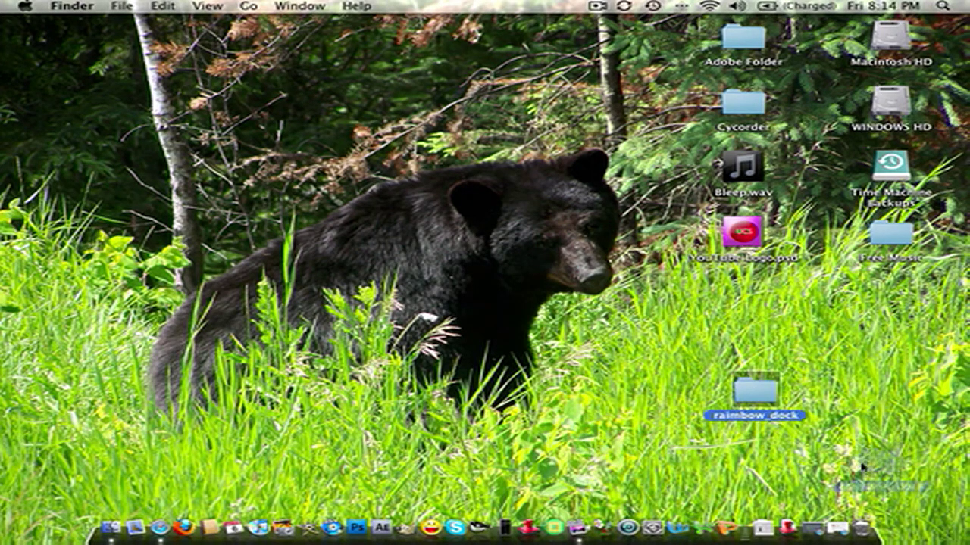
drag(776, 523, 869, 523)
- Empty the Trash, confirming permanent deletion
click(870, 522)
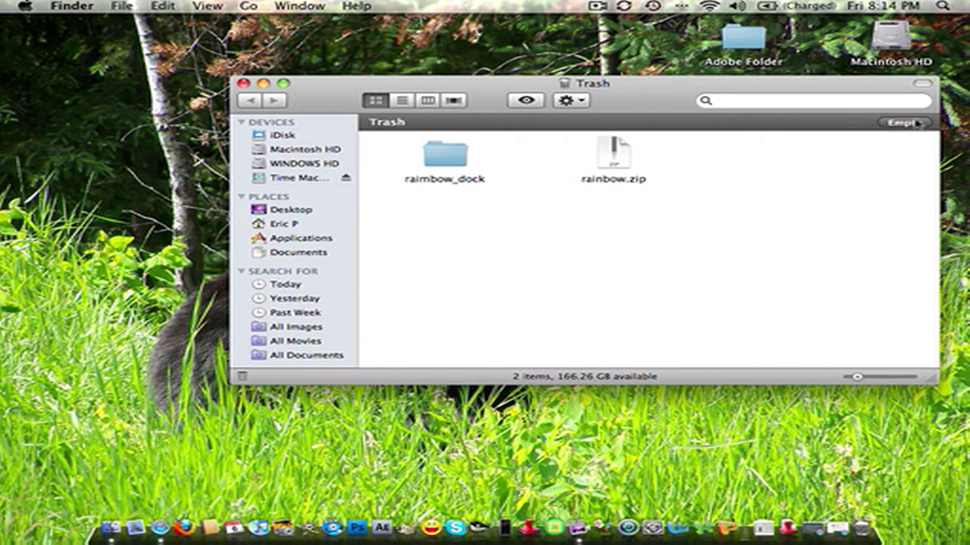
click(915, 123)
click(631, 200)
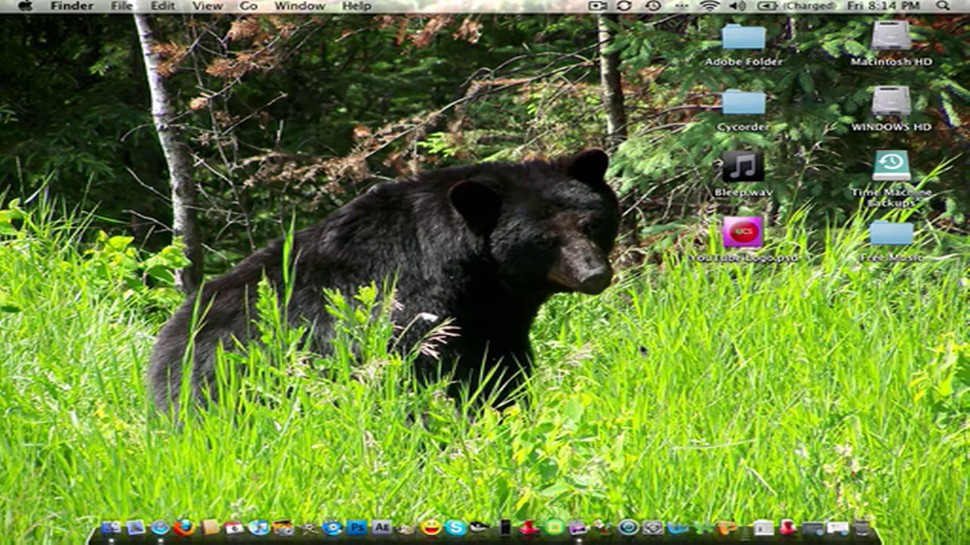